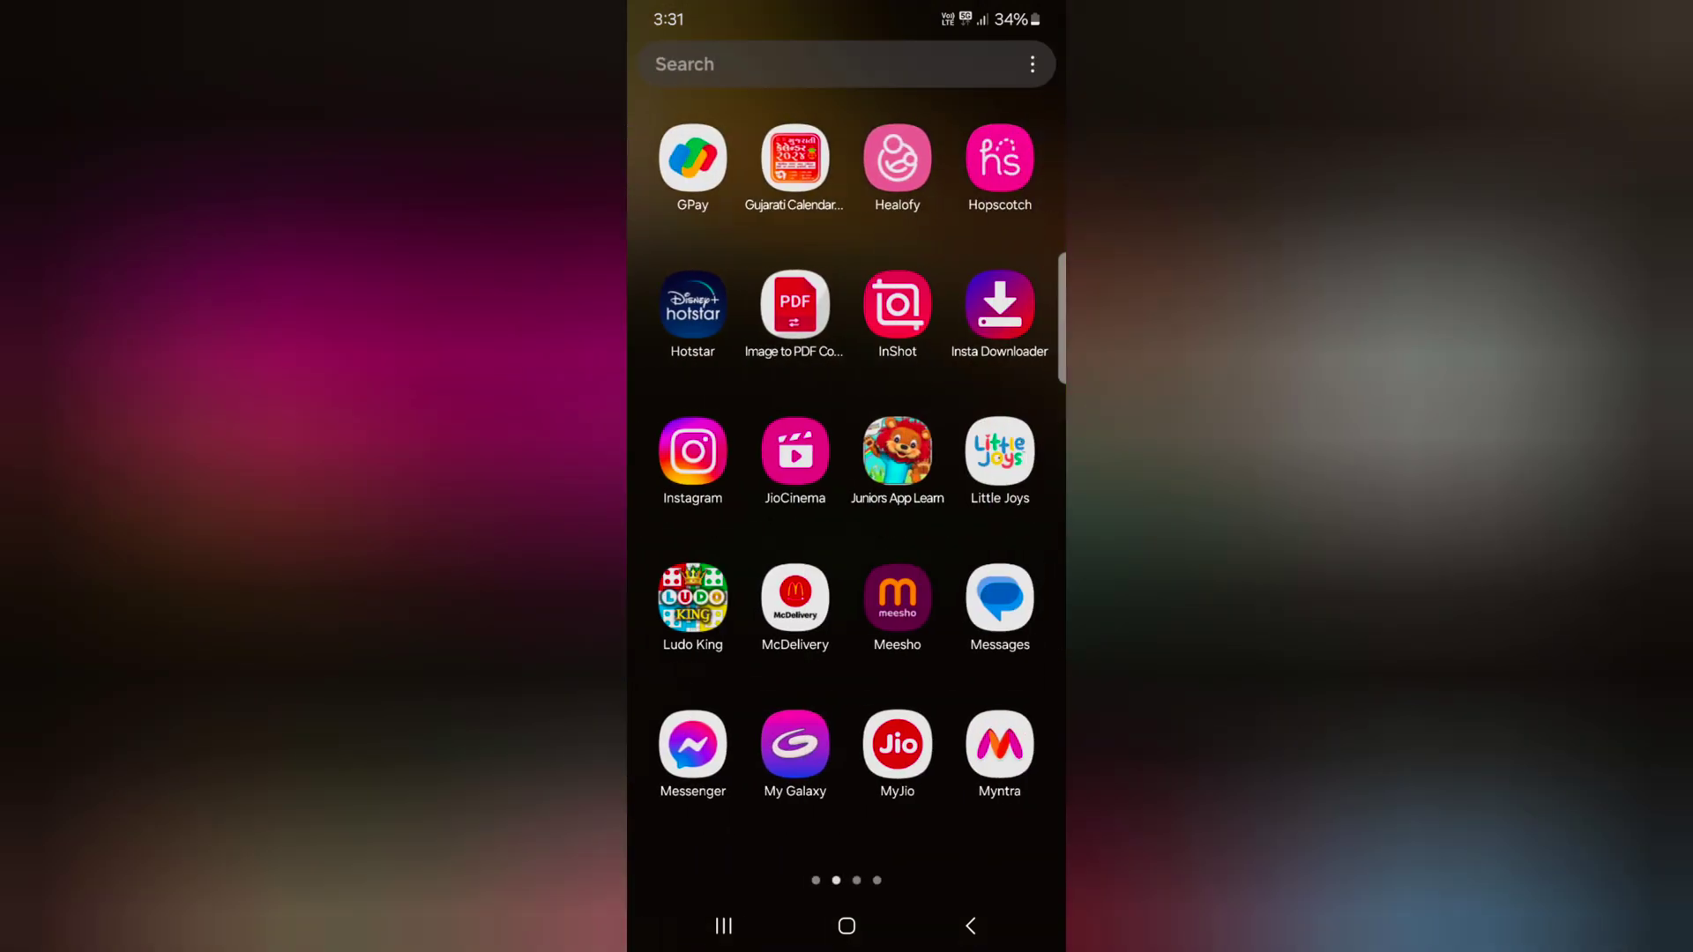
# Swipe the app drawer to its third page, where the Settings icon appears
pyautogui.moveTo(953, 530); pyautogui.dragTo(702, 530)
# Go through Settings, Notifications and Advanced settings to the Floating notifications page
pyautogui.click(794, 600)
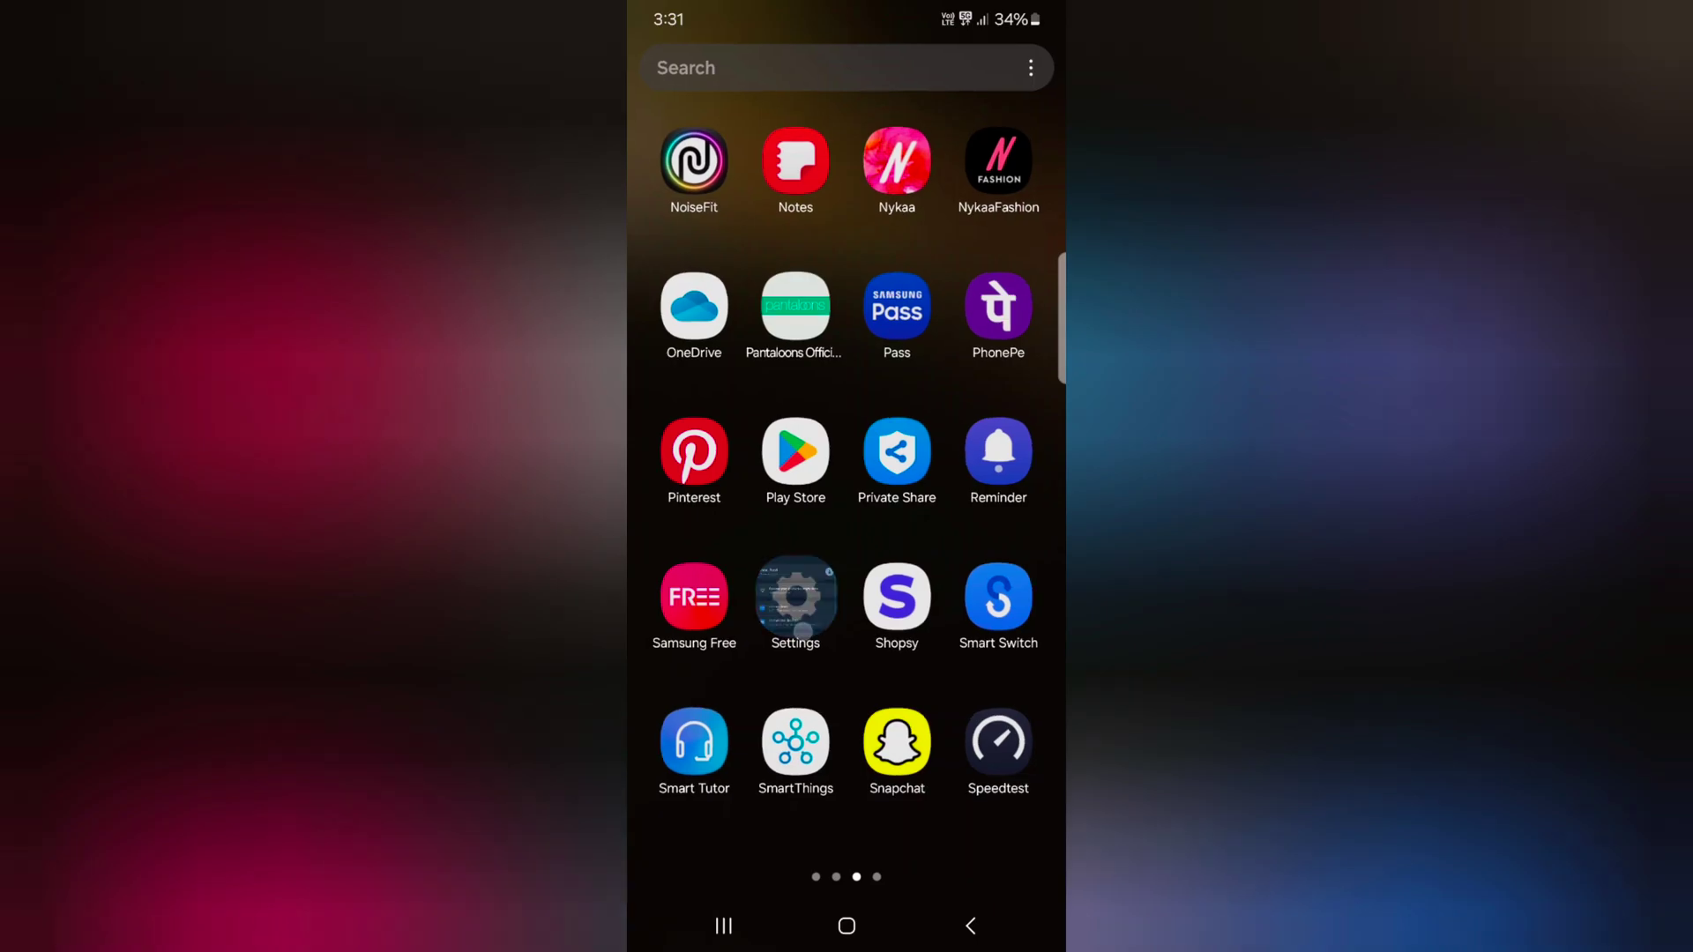
pyautogui.moveTo(1003, 741); pyautogui.dragTo(1020, 337)
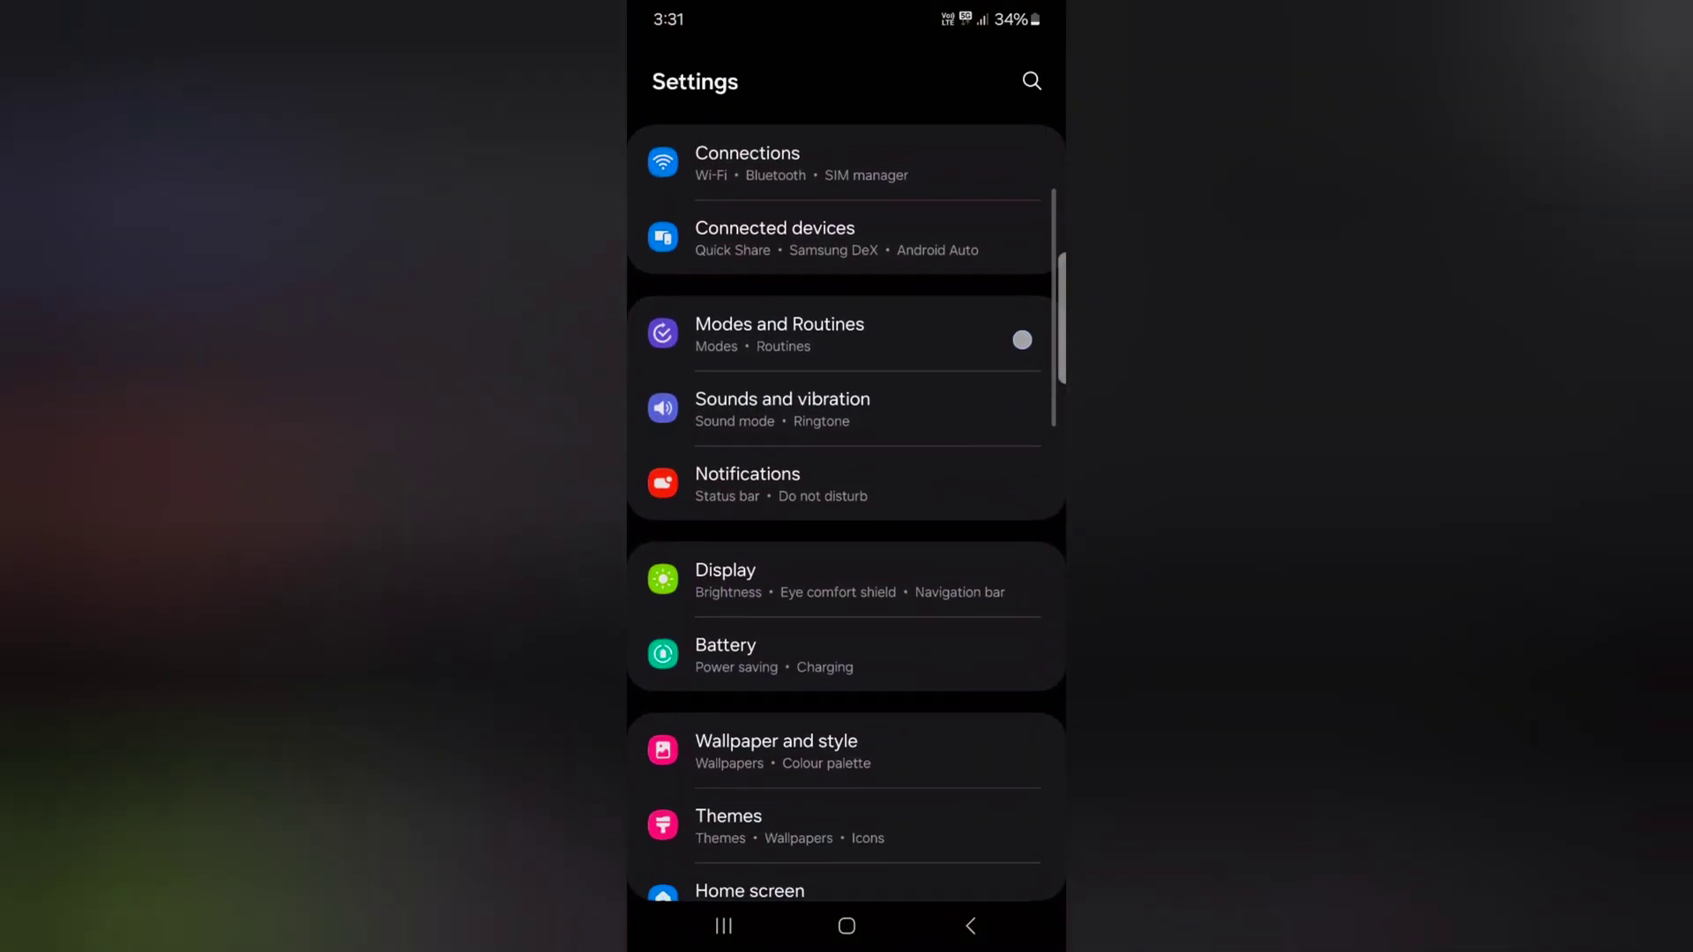
pyautogui.click(985, 495)
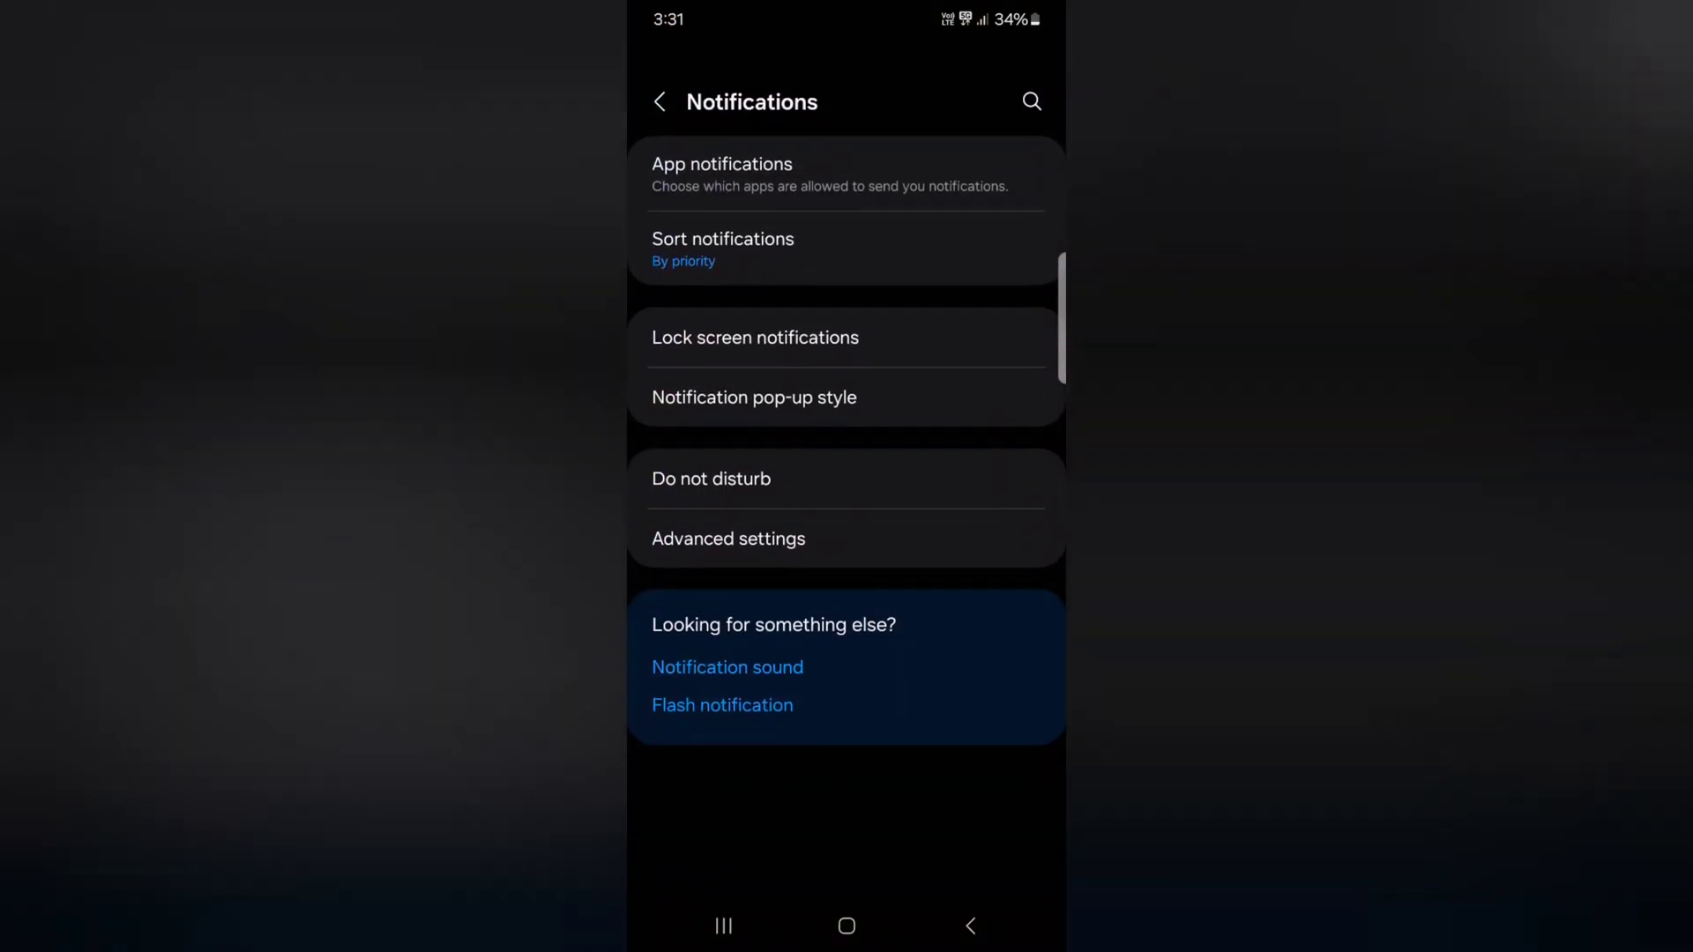
pyautogui.click(1007, 519)
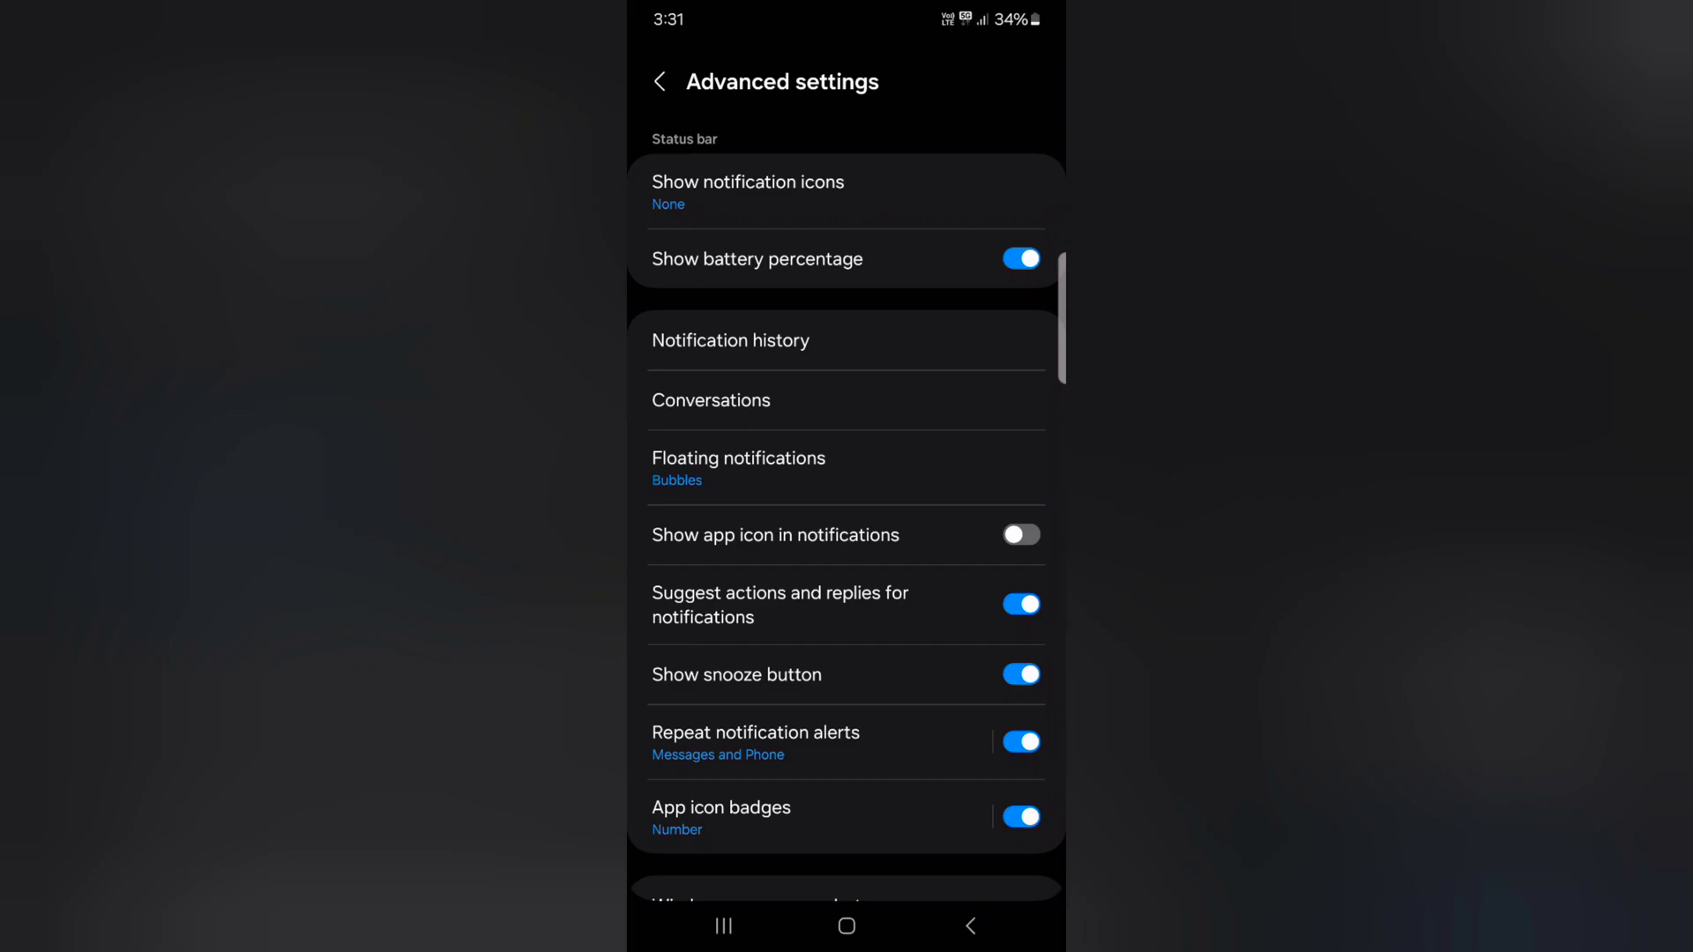
pyautogui.click(795, 468)
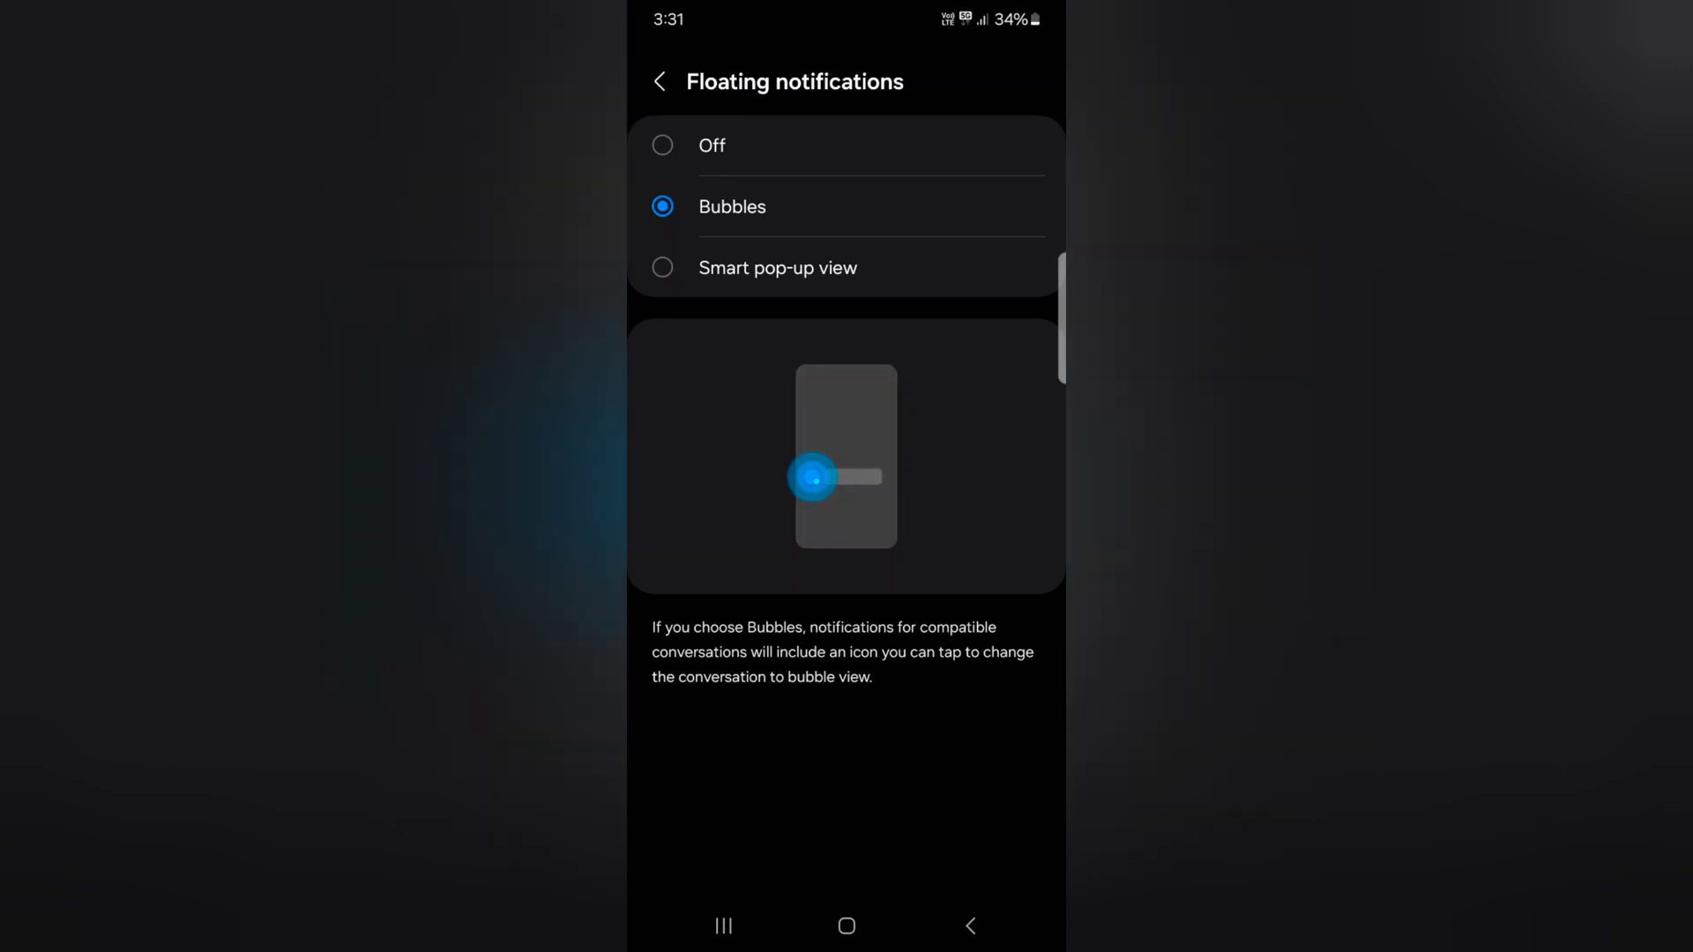
pyautogui.click(796, 271)
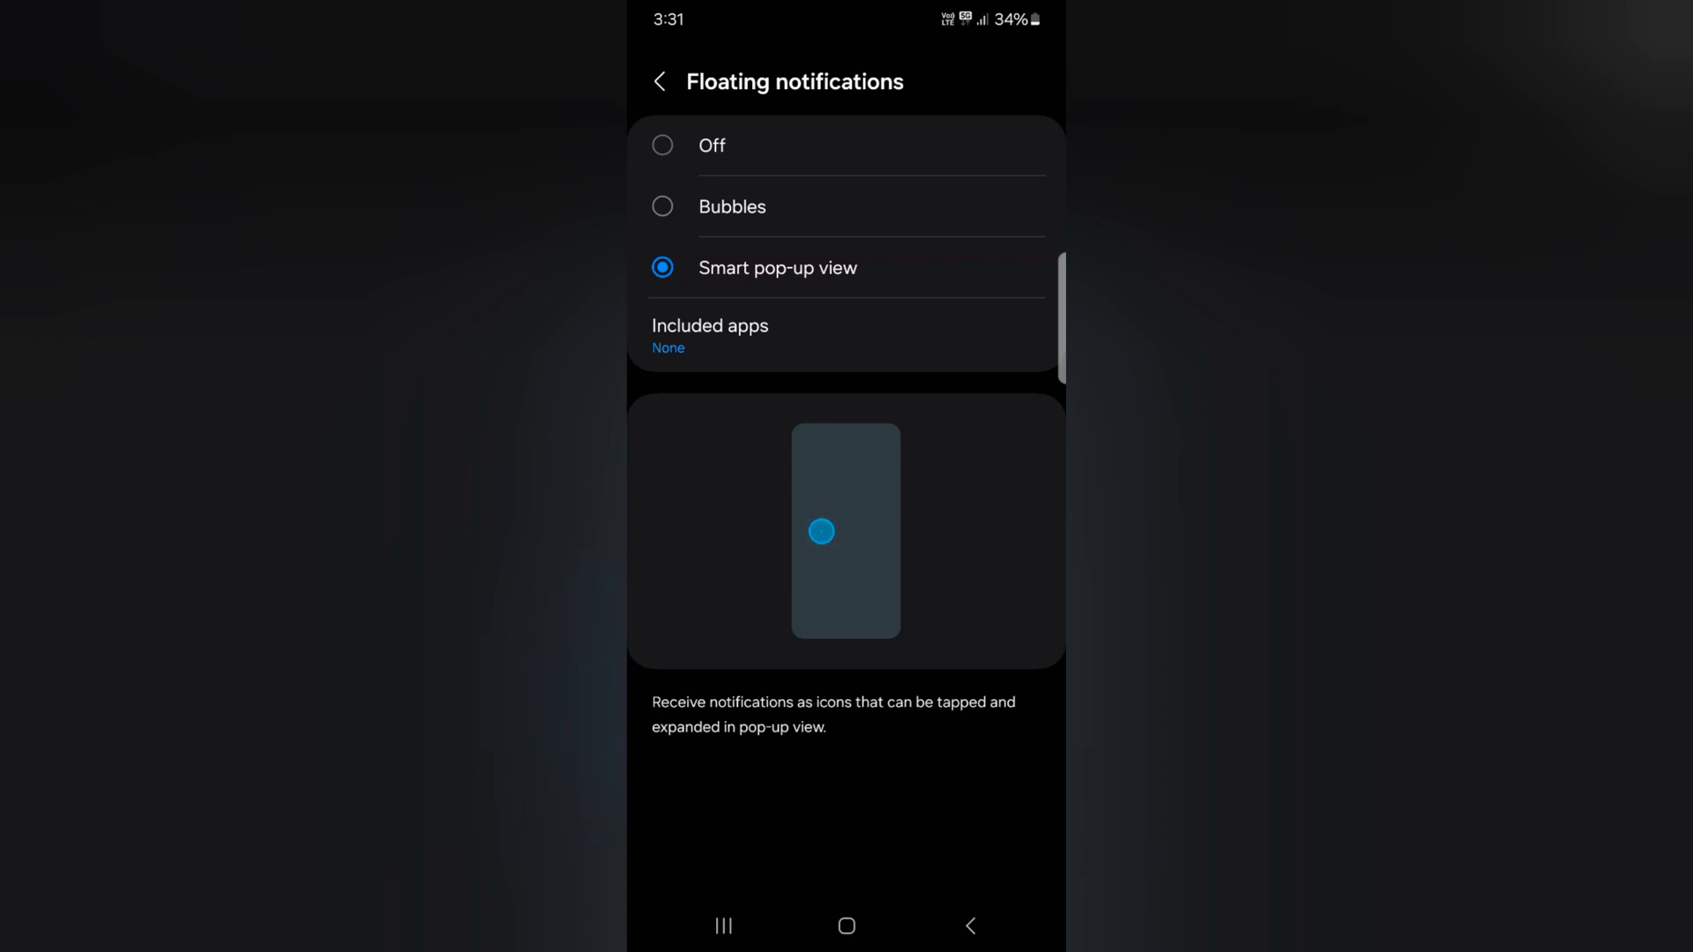
pyautogui.click(710, 335)
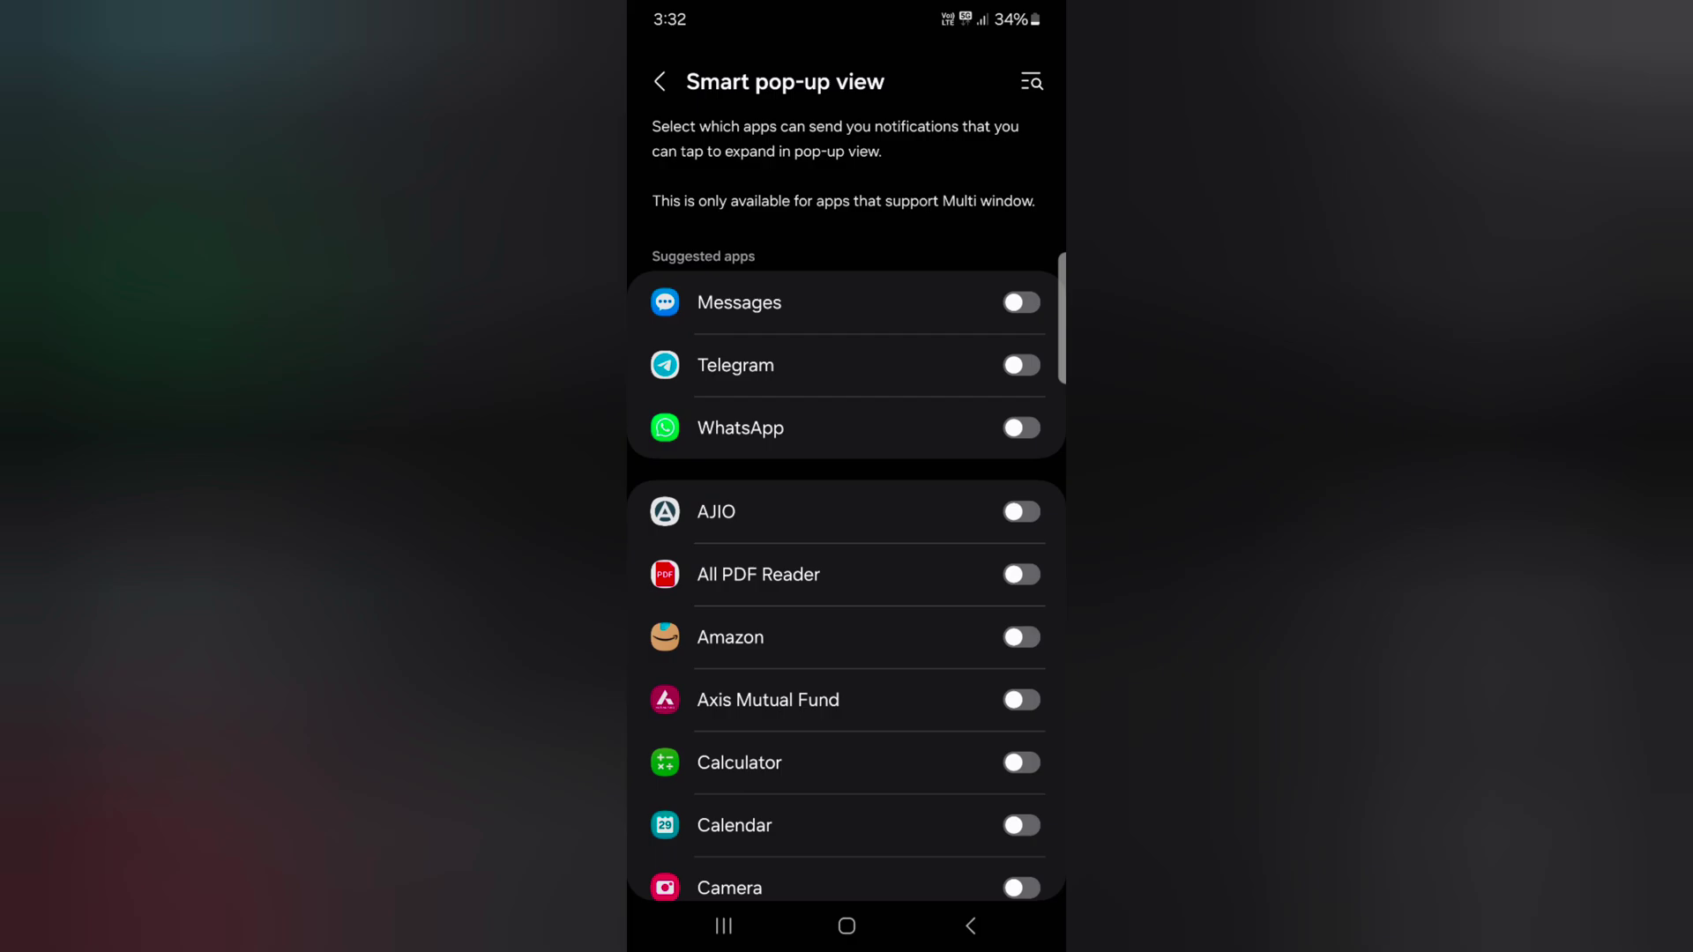
pyautogui.click(1022, 428)
pyautogui.click(1021, 426)
pyautogui.click(659, 81)
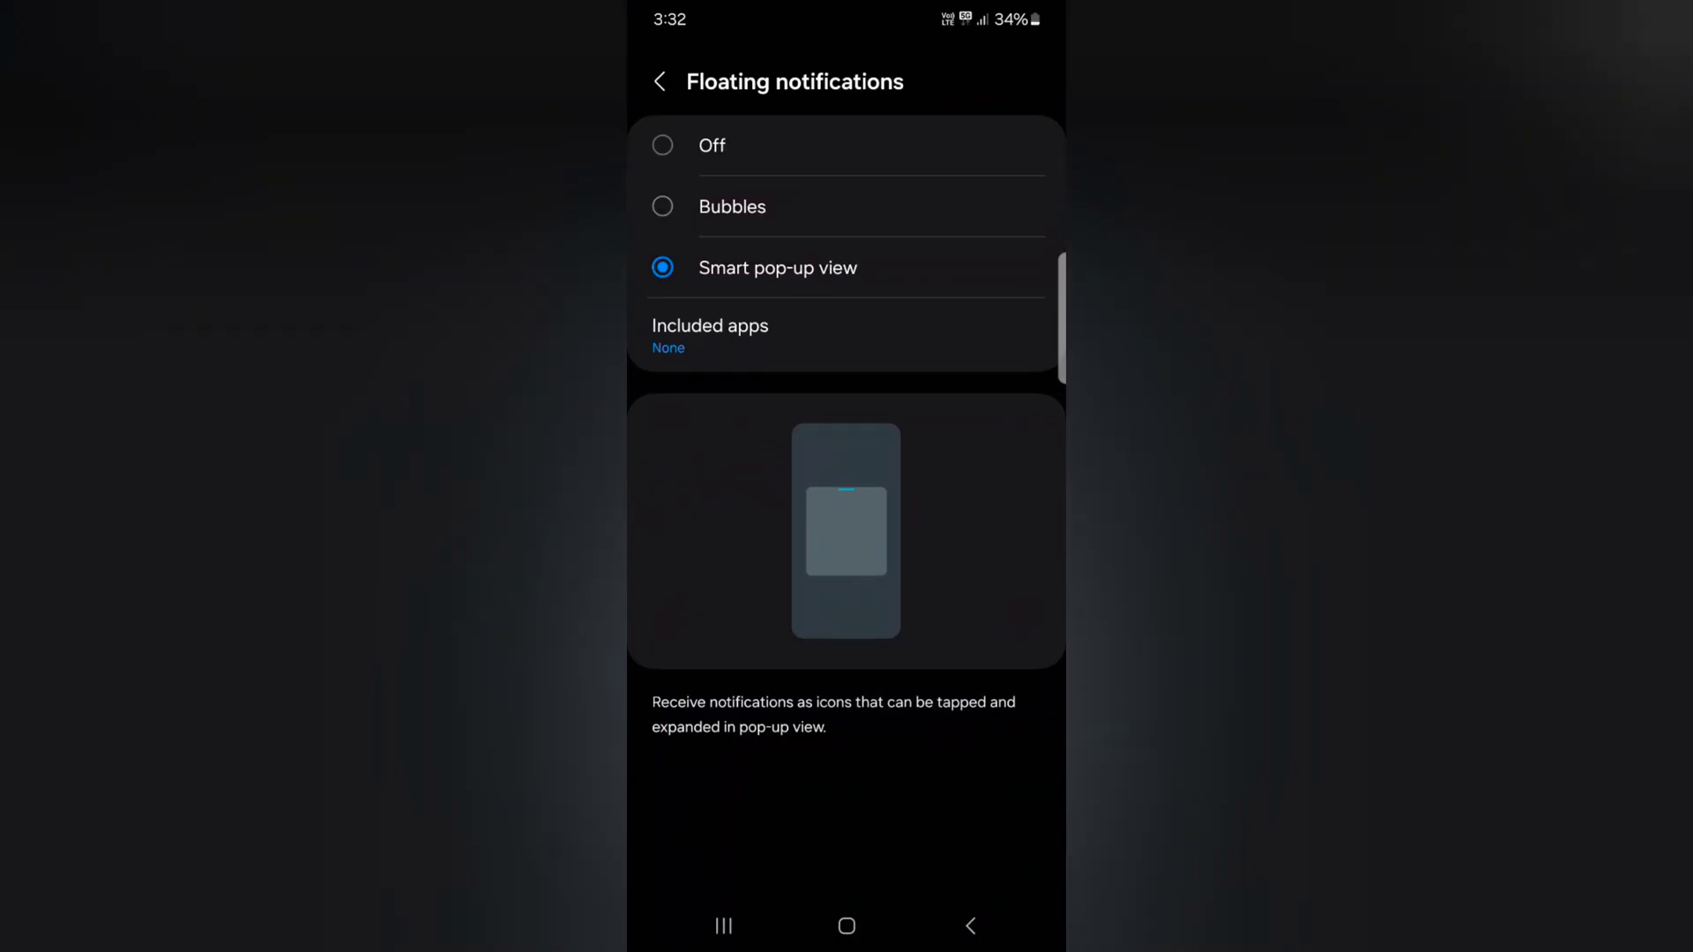
# Leave floating notifications on Bubbles after toggling Off, then return to the Notifications page
pyautogui.click(732, 207)
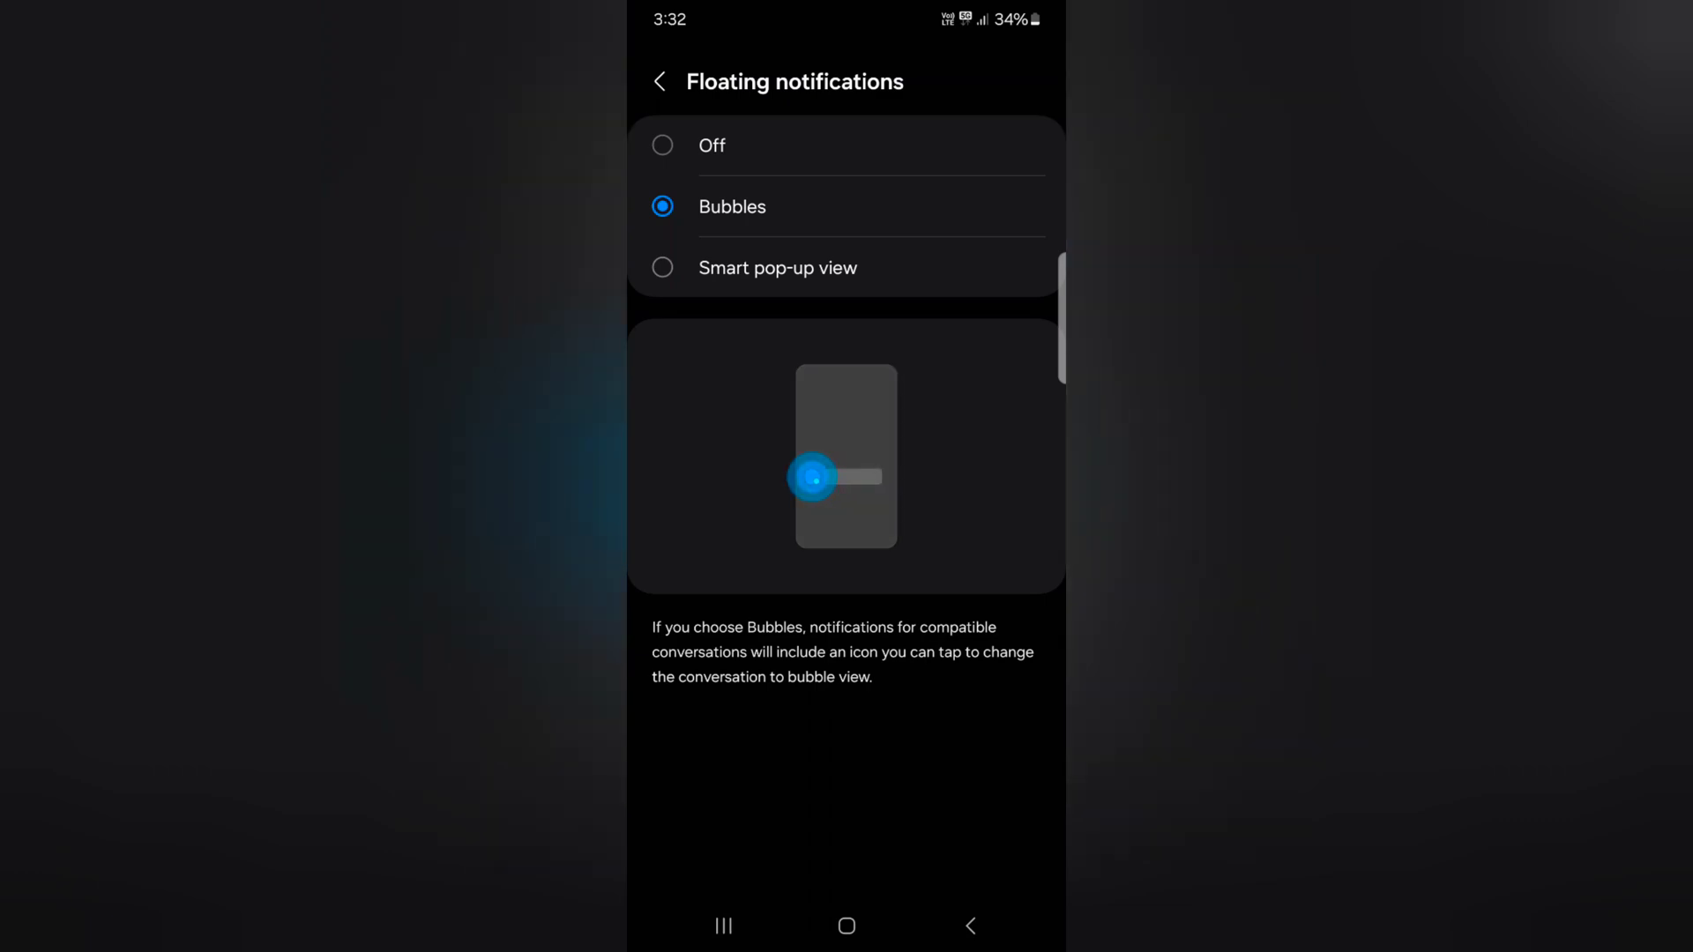
pyautogui.click(711, 143)
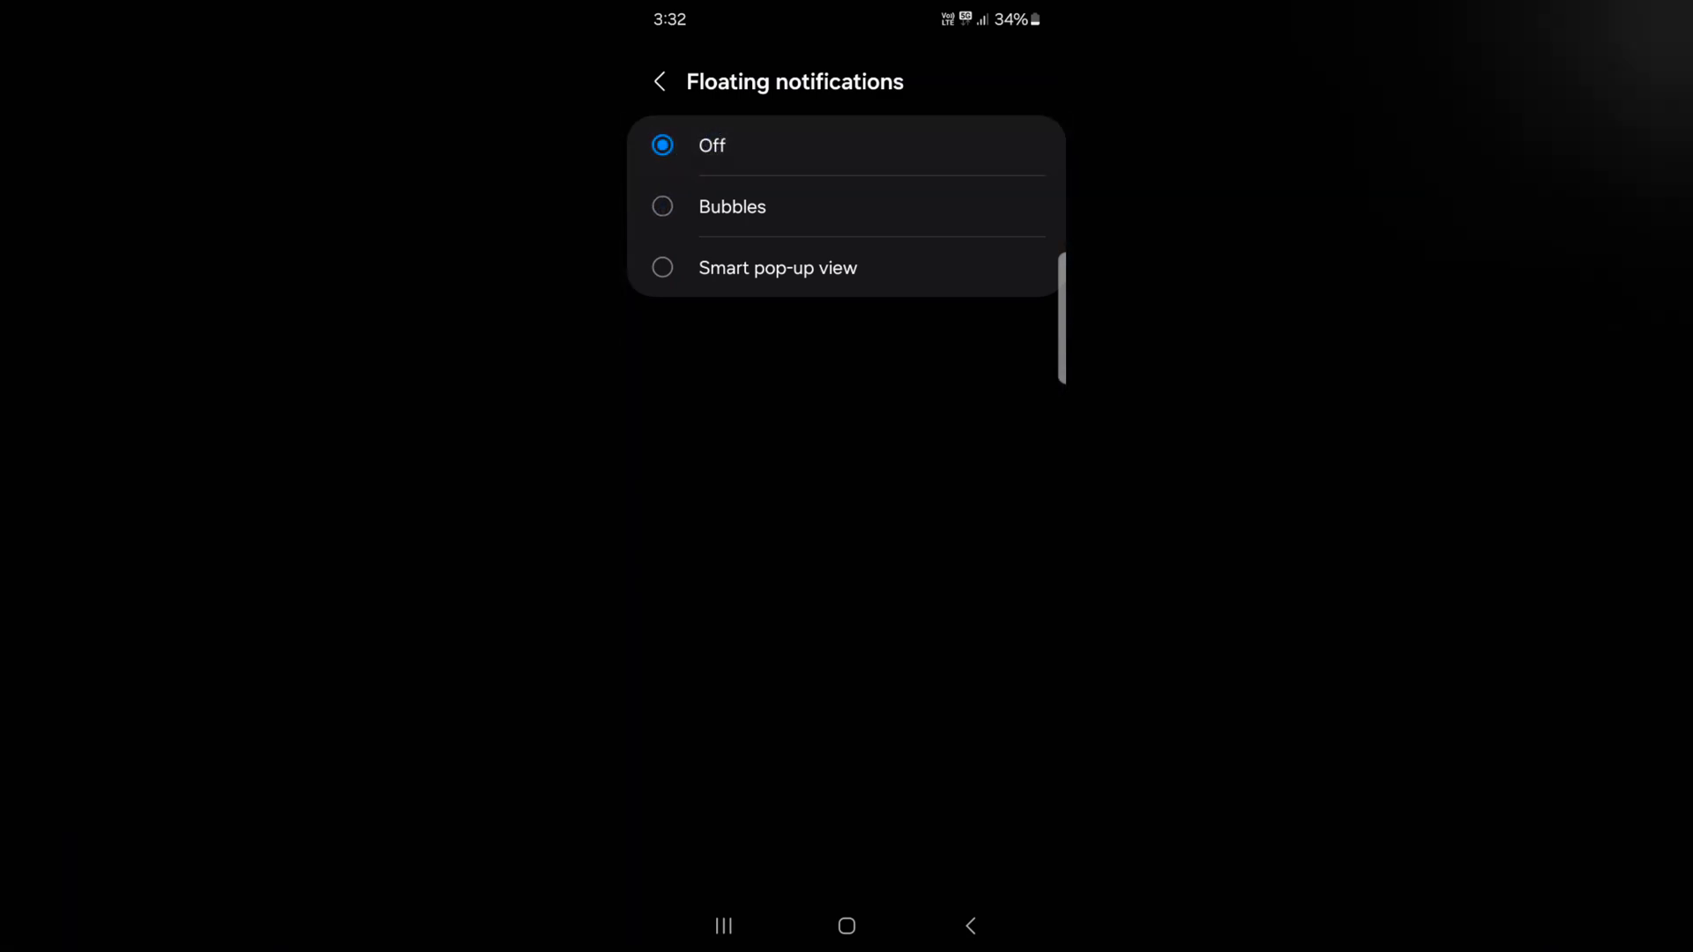
pyautogui.click(732, 206)
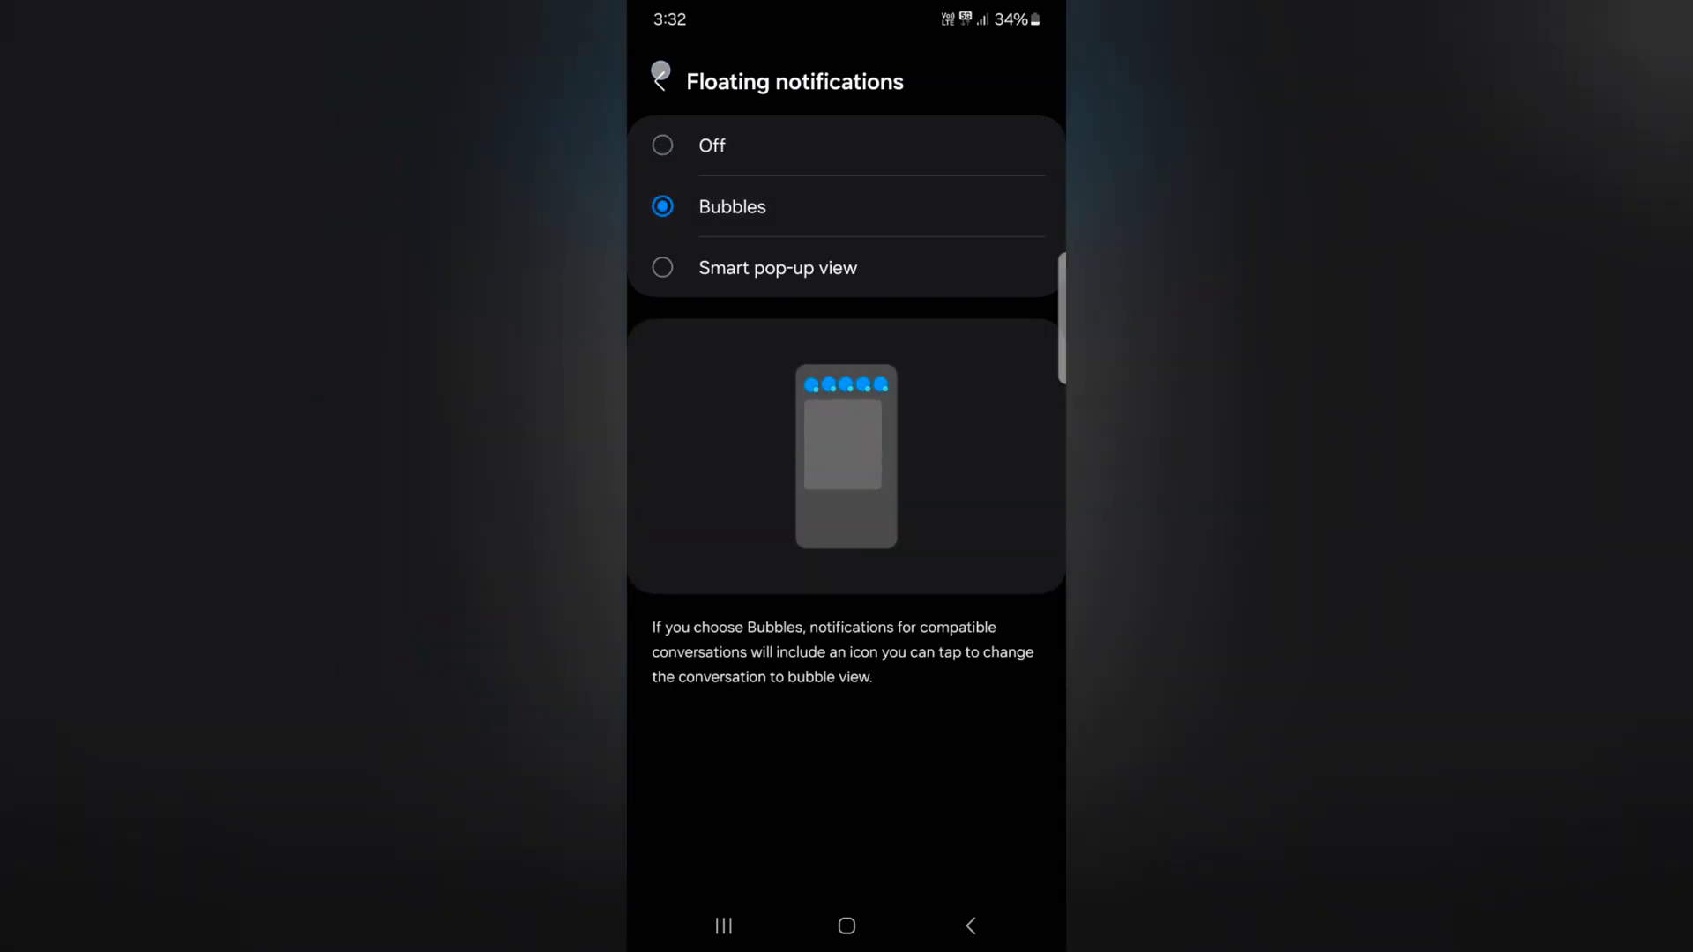
pyautogui.click(659, 82)
pyautogui.scroll(3, 847, 529)
pyautogui.click(971, 926)
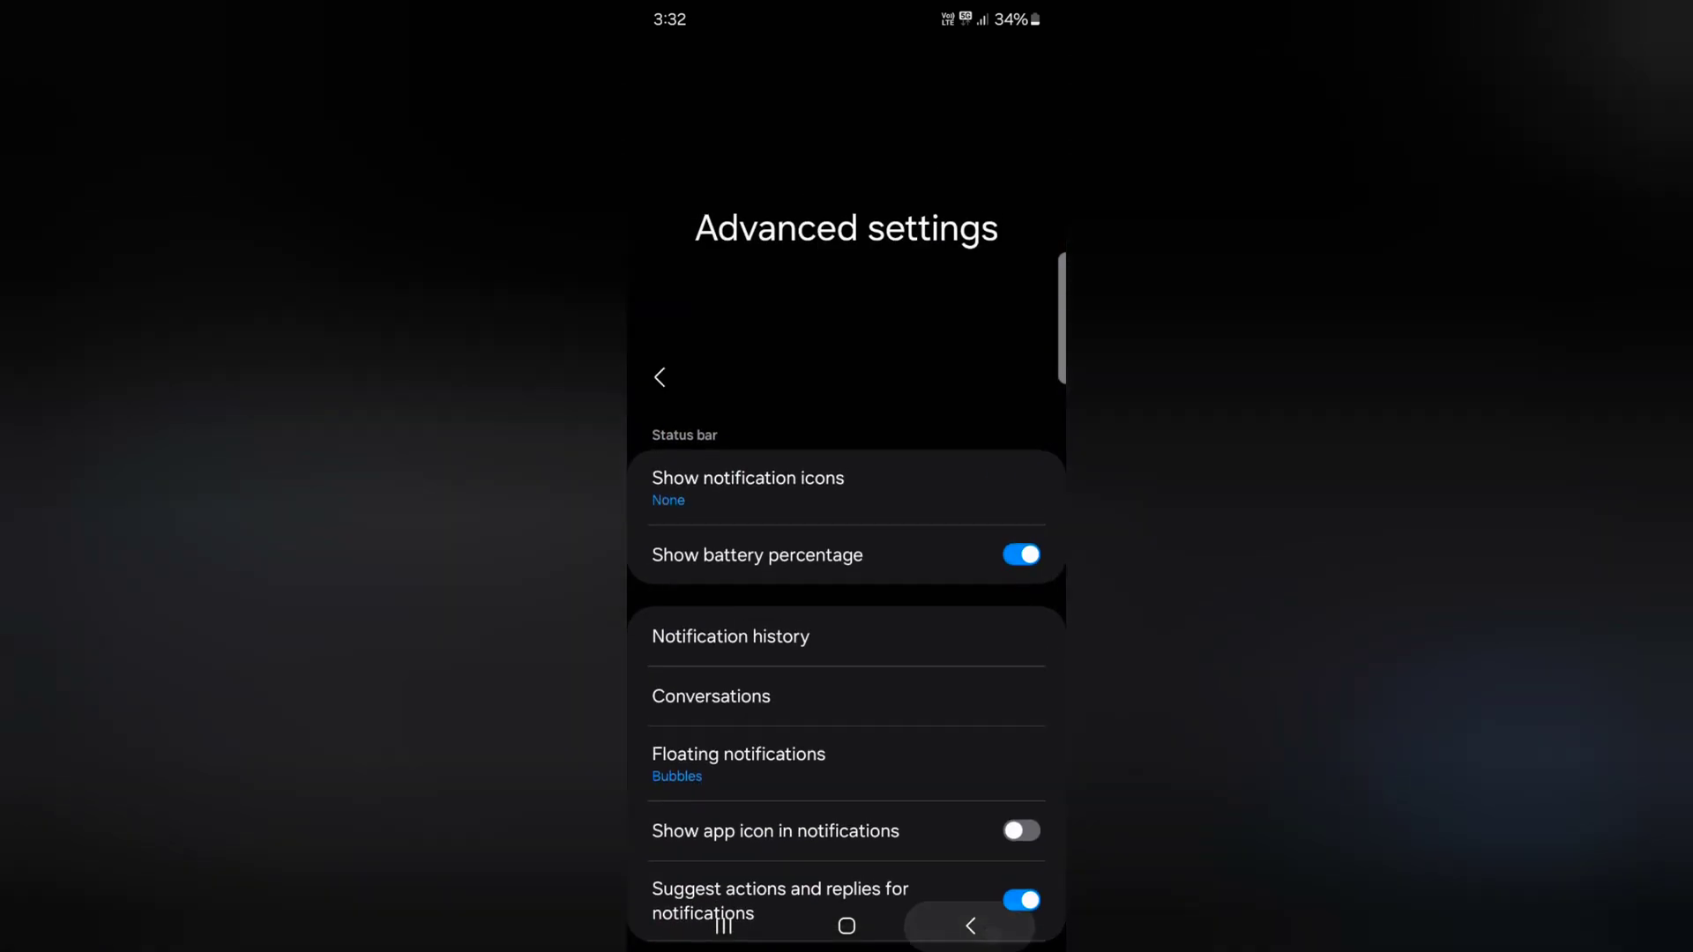